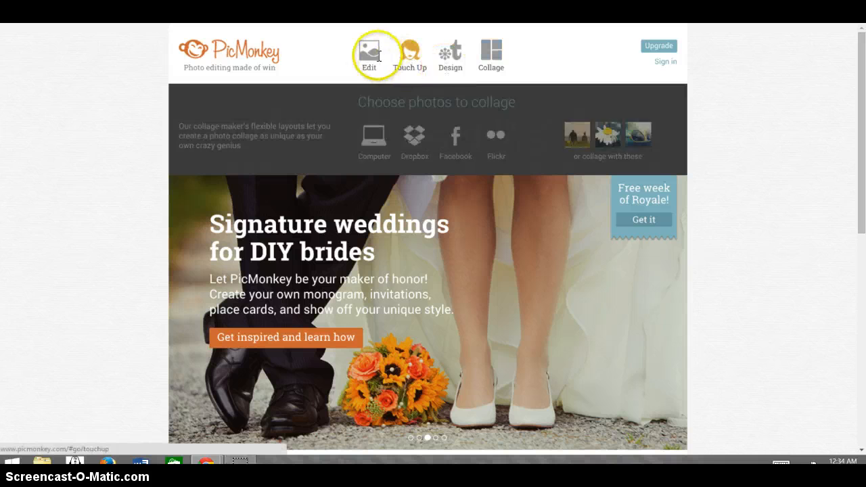
Open the "red eye tree frog" image from the Downloads folder for photo editing
mouse_move(369, 53)
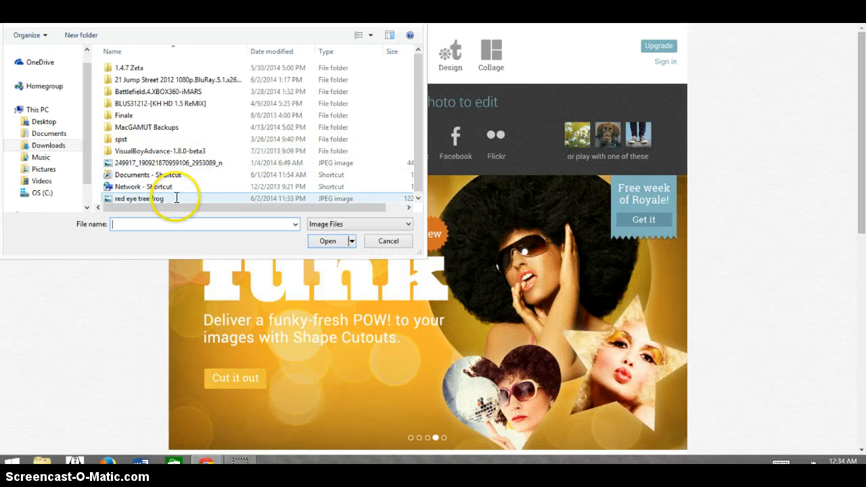
double_click(175, 197)
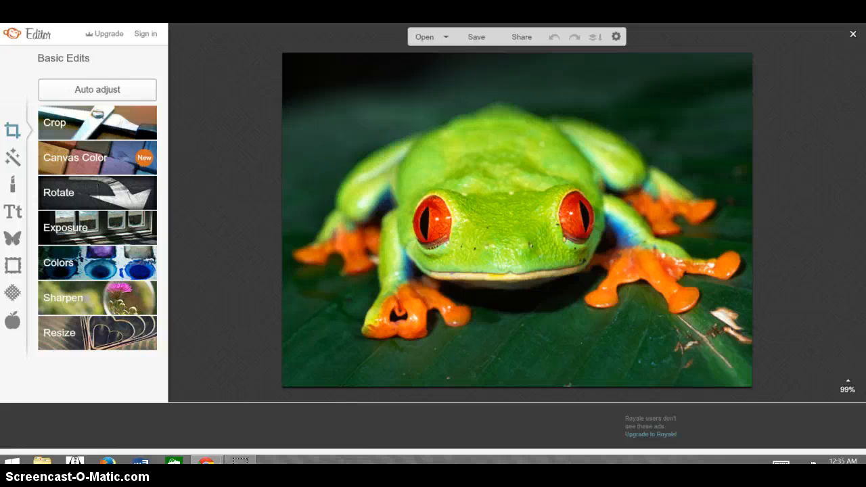
Look through the editor's tool categories, from Effects, Touch Up and Text to Overlays, Frames, Textures, Themes and Basic Edits
click(12, 155)
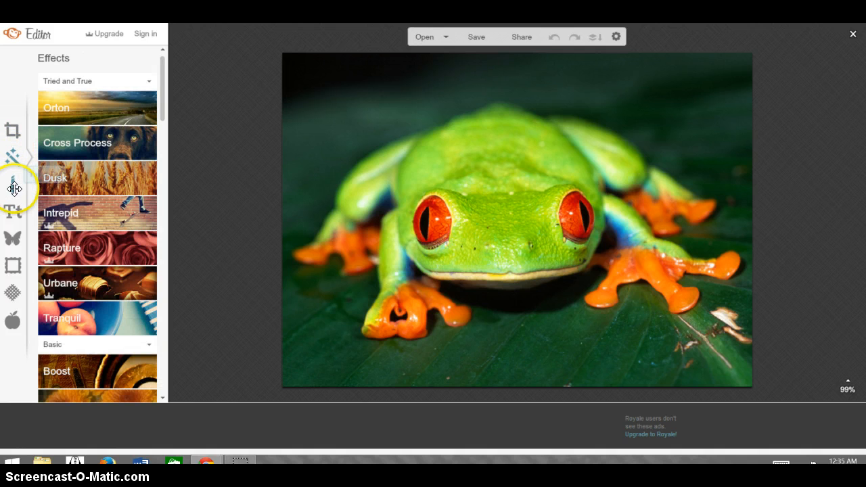
click(12, 186)
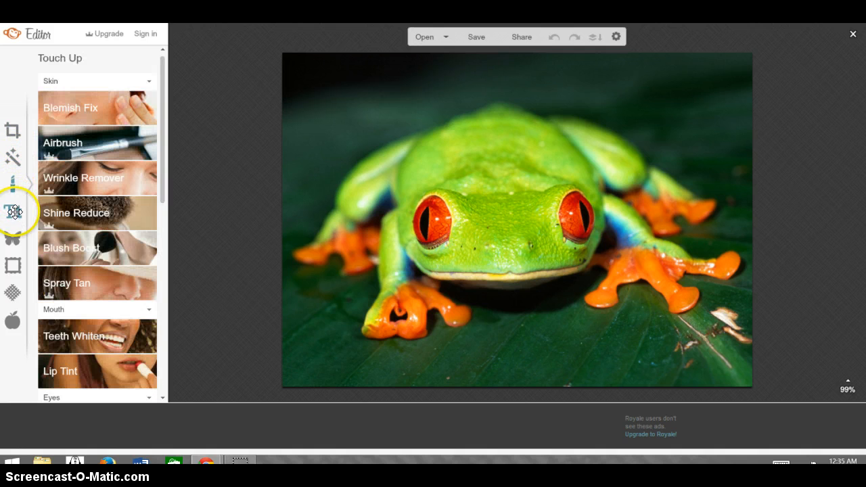
click(14, 212)
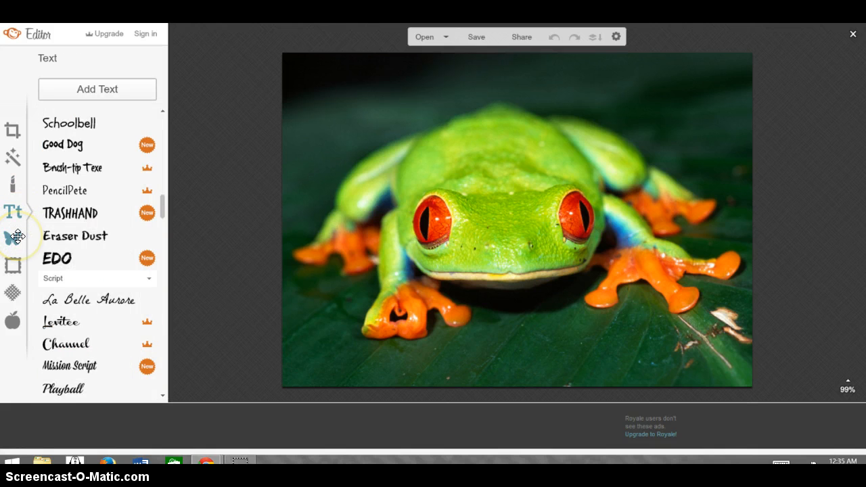
click(18, 235)
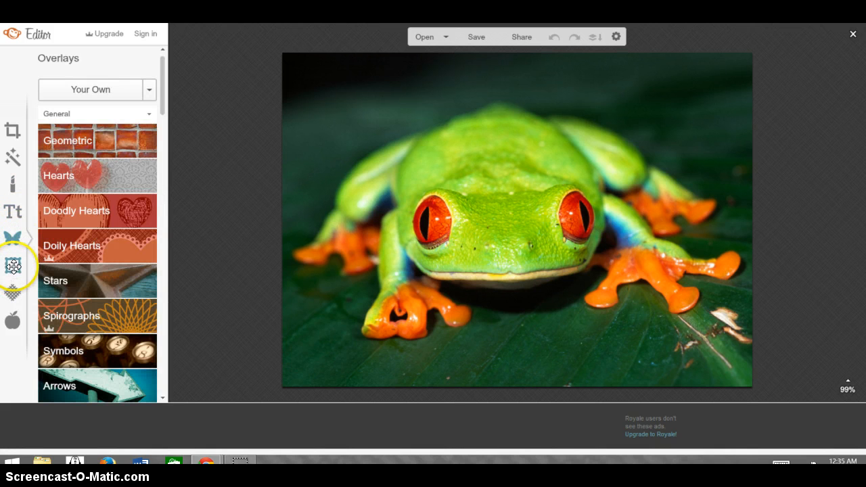
click(13, 266)
click(17, 287)
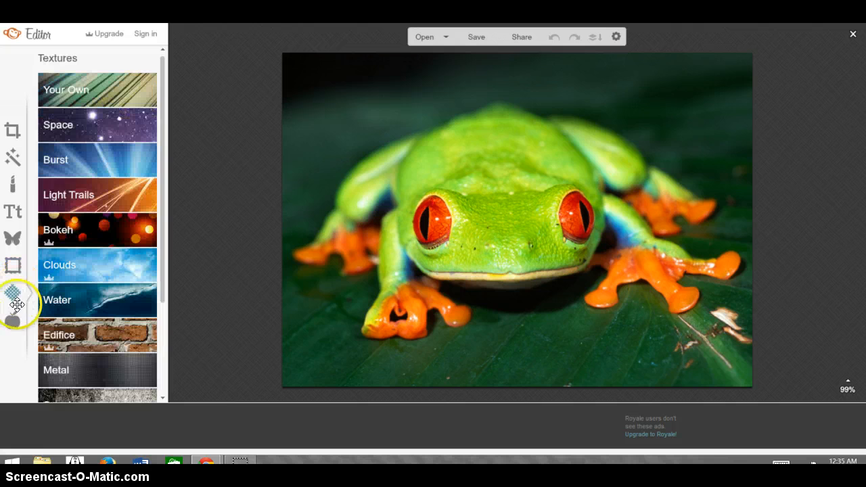
click(15, 319)
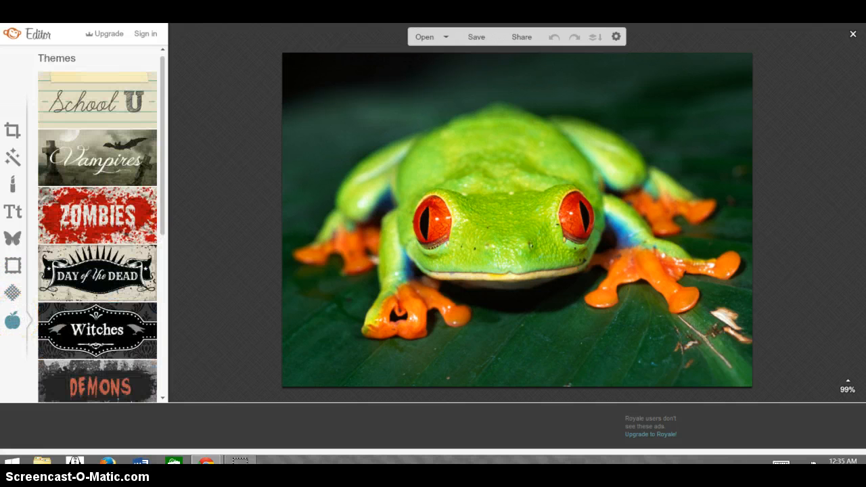
click(13, 131)
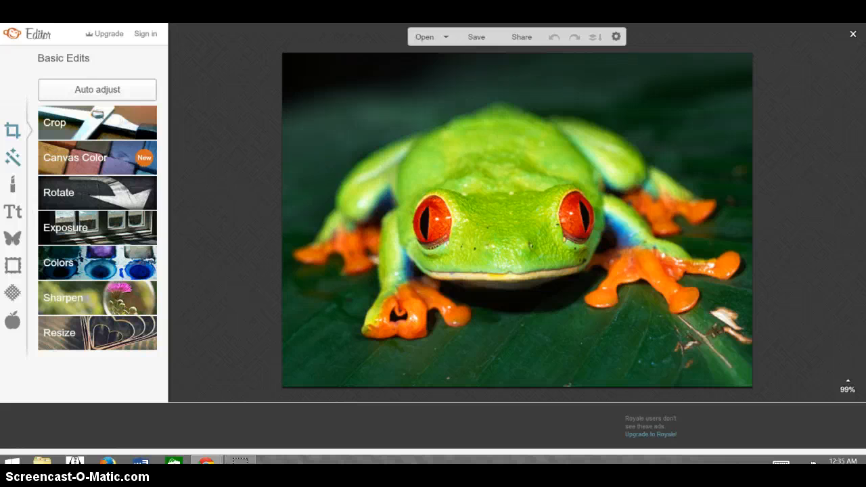
Apply the Cinerama effect from the Camera Look group to the frog photo, with the photo letterboxed
click(13, 157)
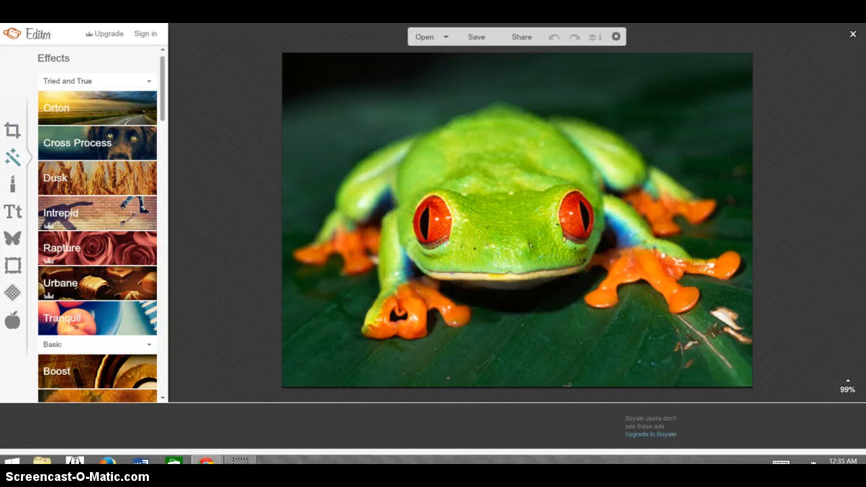
scroll(162, 98, down, 4)
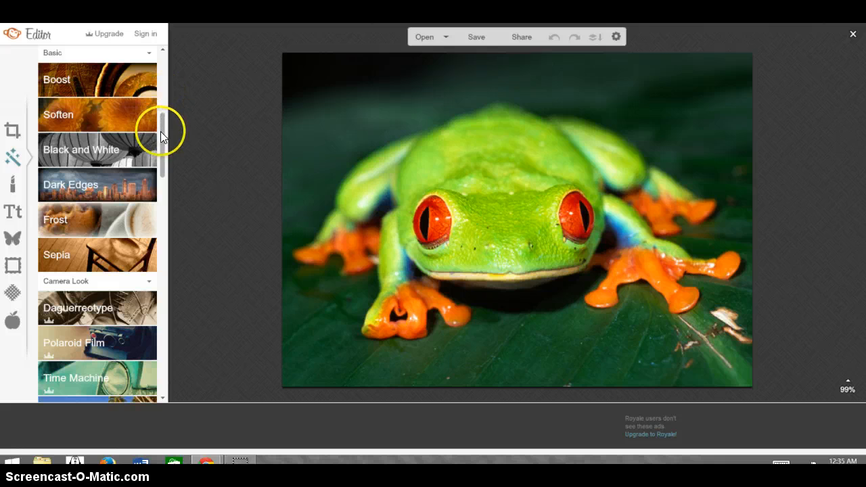
scroll(163, 138, down, 3)
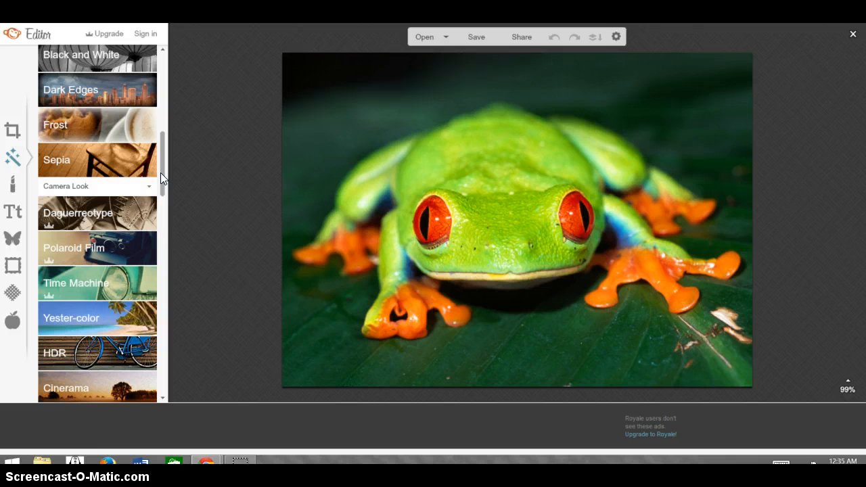
mouse_move(160, 174)
mouse_down()
mouse_move(169, 241)
mouse_move(166, 217)
mouse_up()
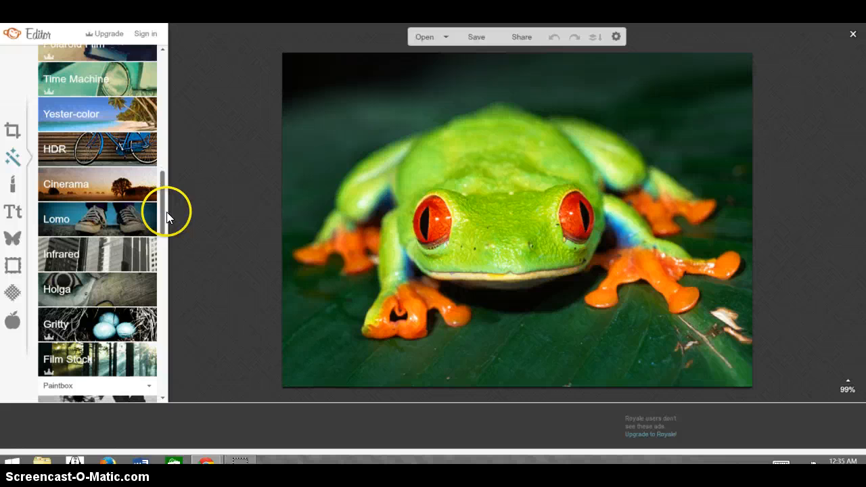
click(86, 180)
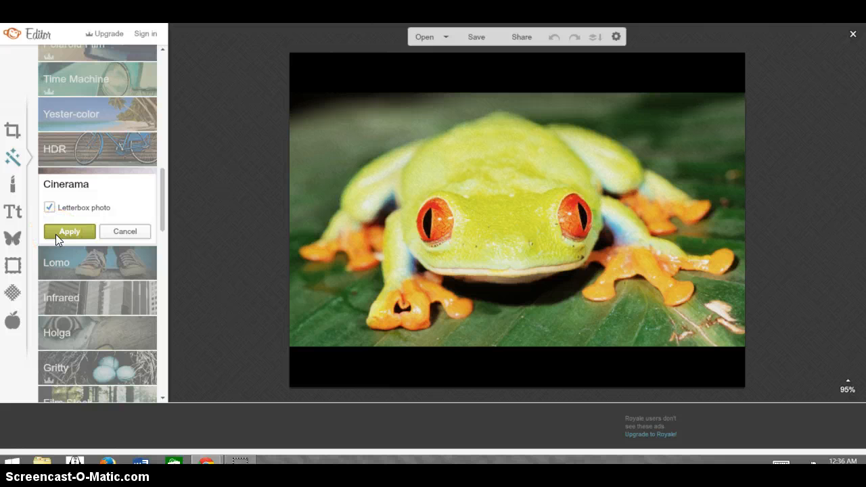
click(68, 232)
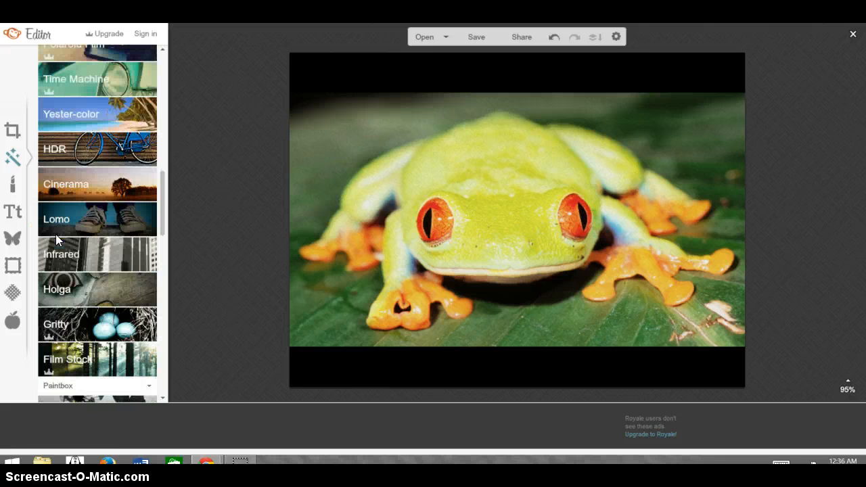
click(11, 133)
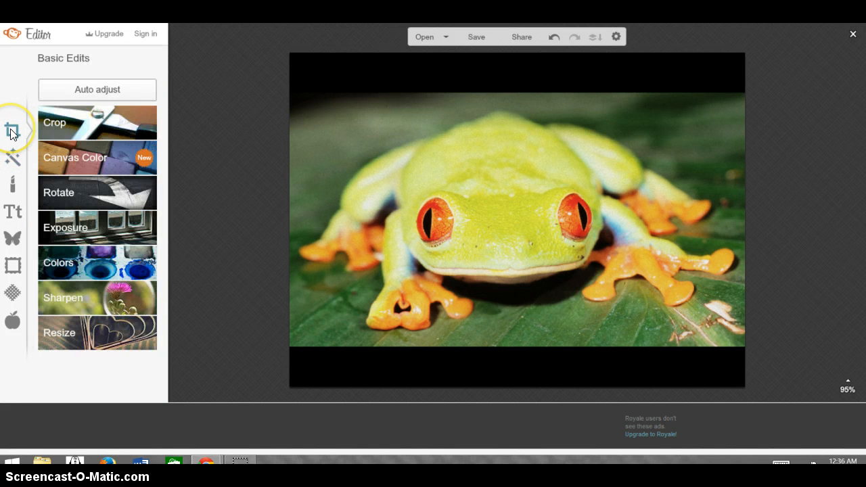
click(116, 166)
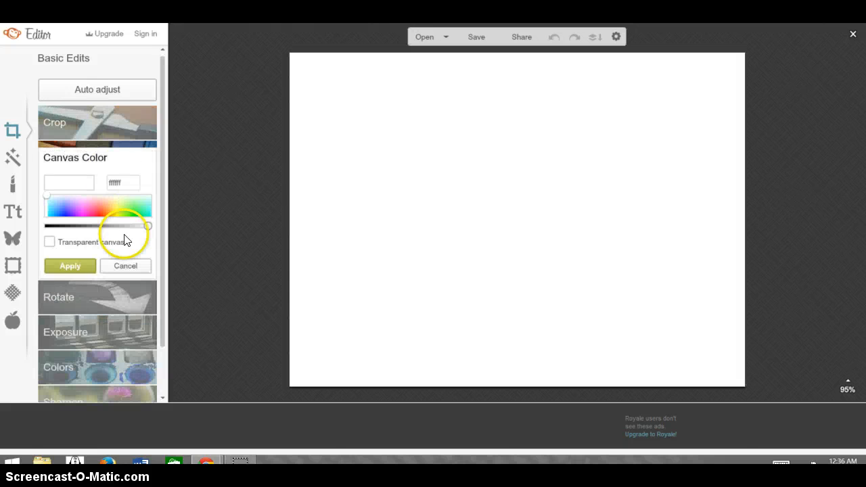
click(126, 266)
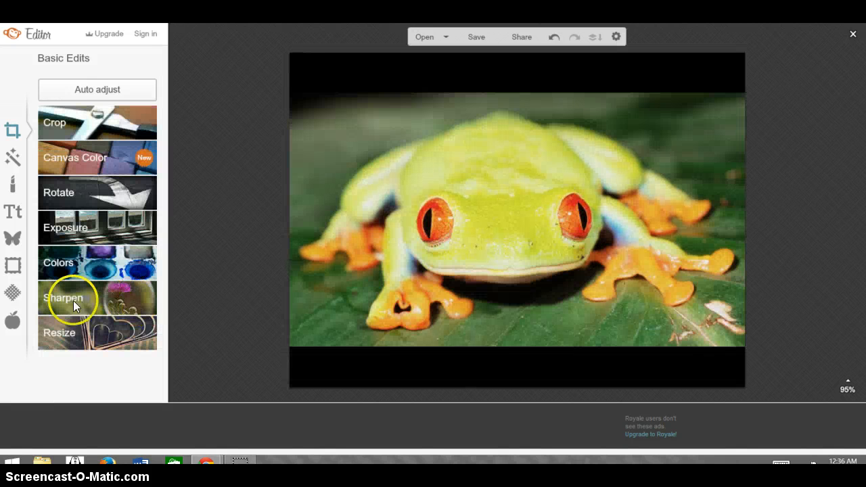
Sharpen the photo with Sharpness 2 and Clarity 19%, and apply the adjustment
click(77, 297)
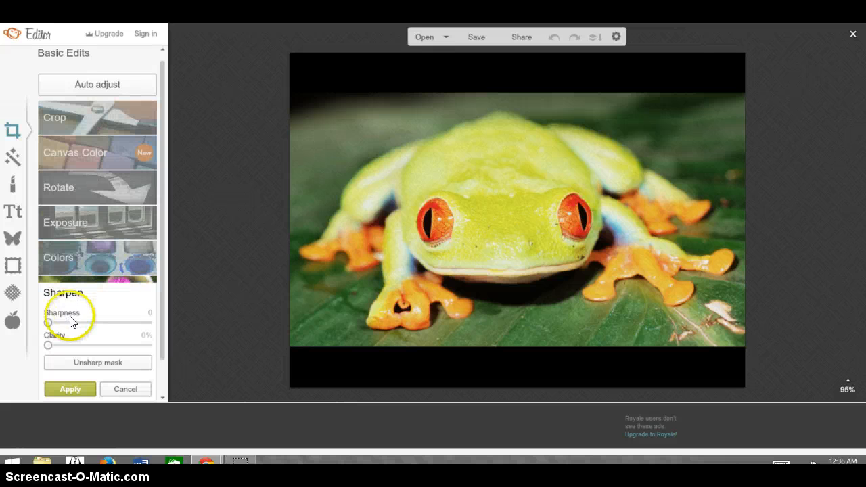
drag(52, 323, 57, 326)
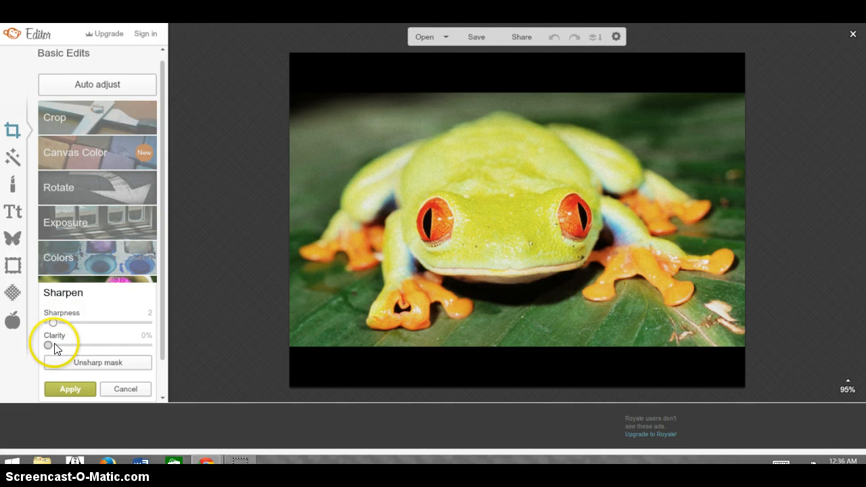
drag(55, 344, 69, 343)
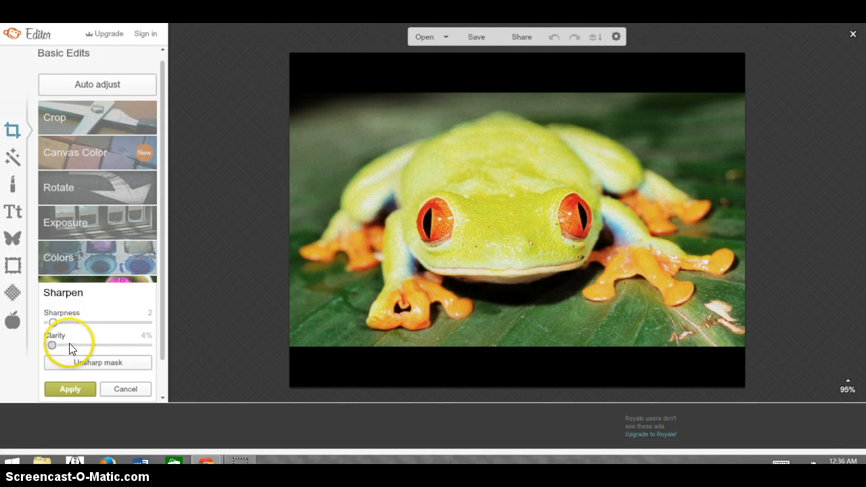
click(71, 389)
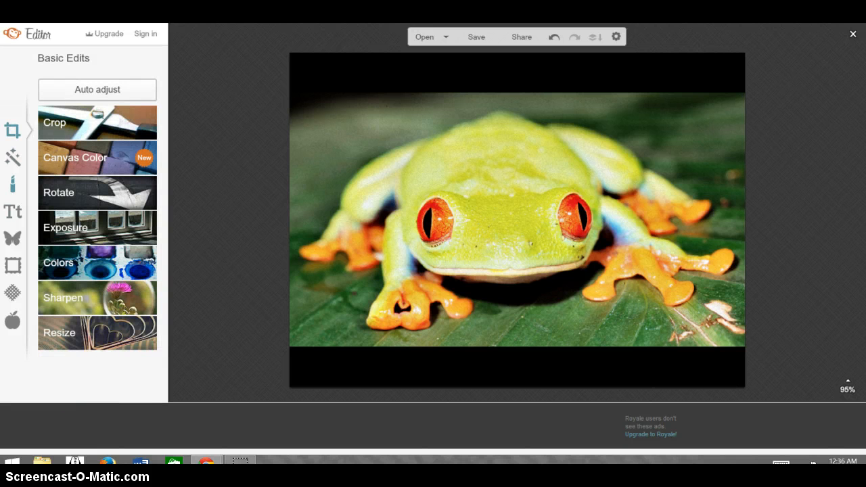
Set the Blemish Fix brush size to 21 in the skin touch-up tools and apply it
click(12, 183)
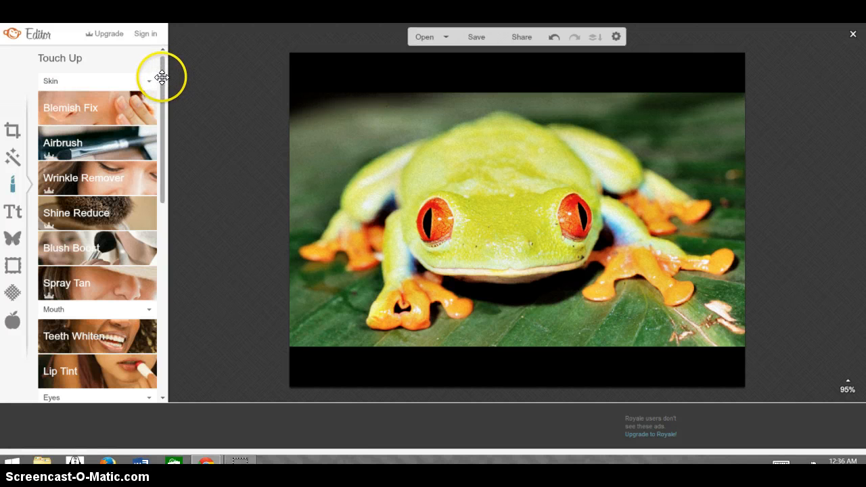
mouse_move(161, 73)
mouse_down()
mouse_move(155, 304)
mouse_move(161, 259)
mouse_move(149, 63)
mouse_up()
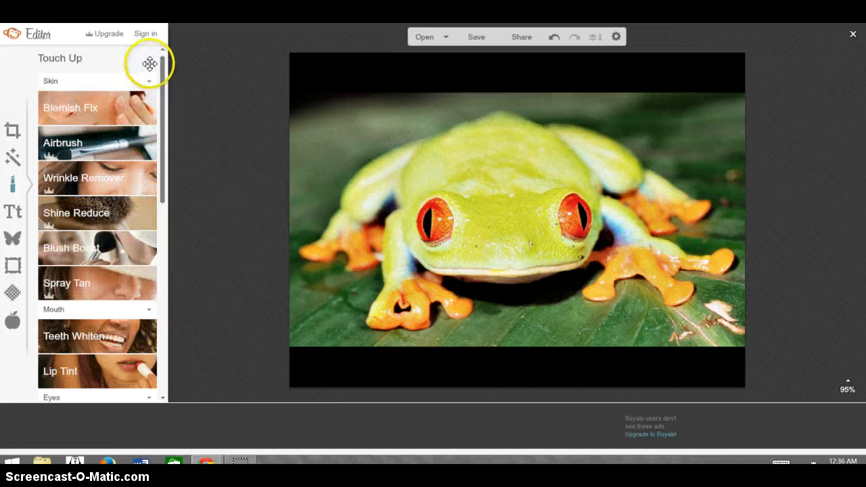
click(83, 114)
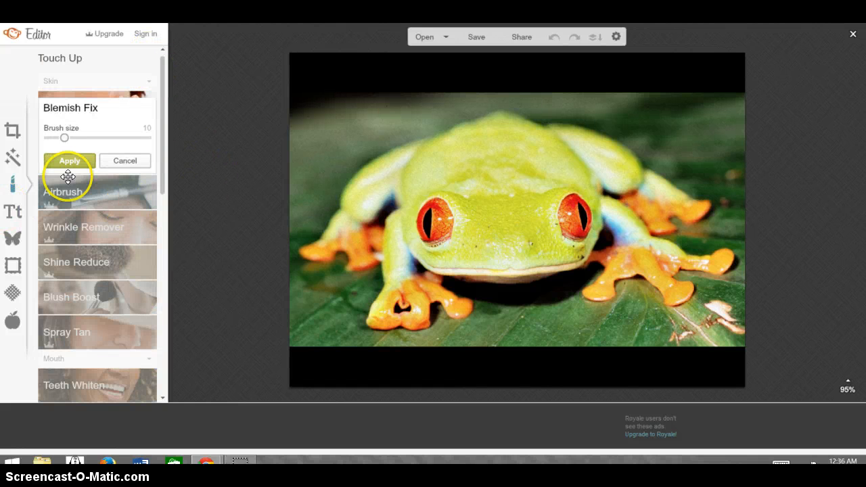
drag(64, 137, 88, 139)
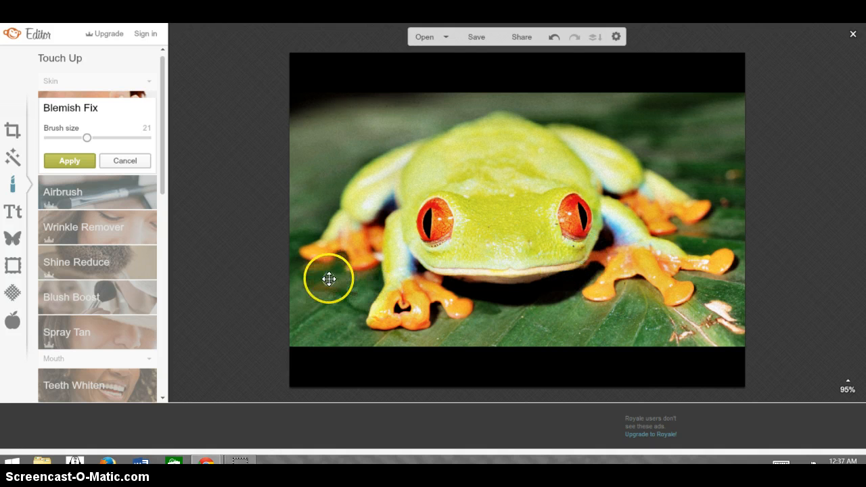
click(65, 160)
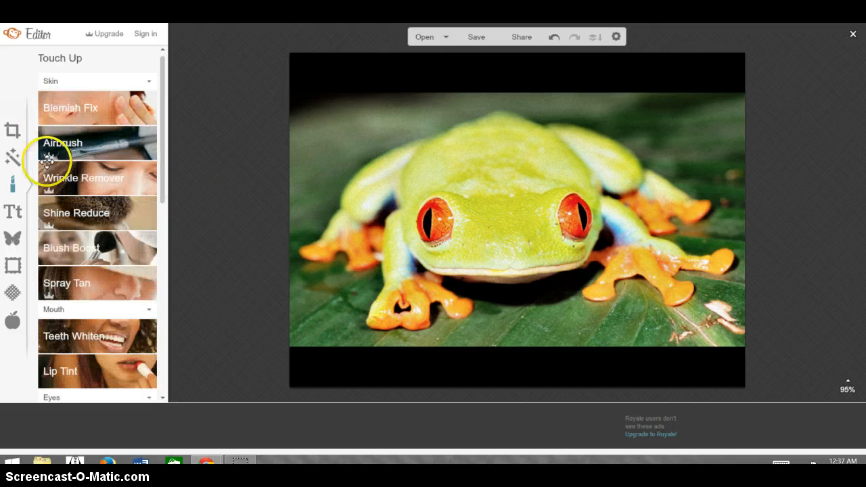
Add the text "RED EYE TREE FROG" to the photo in the EDO font
click(13, 212)
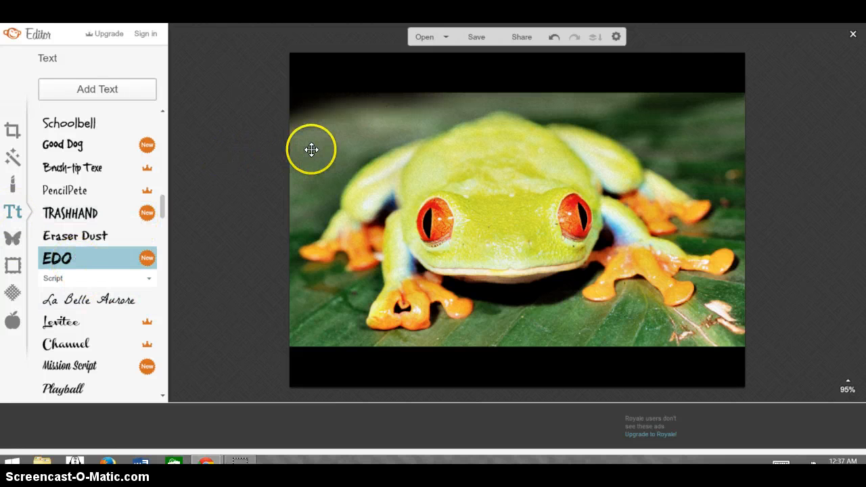
click(71, 89)
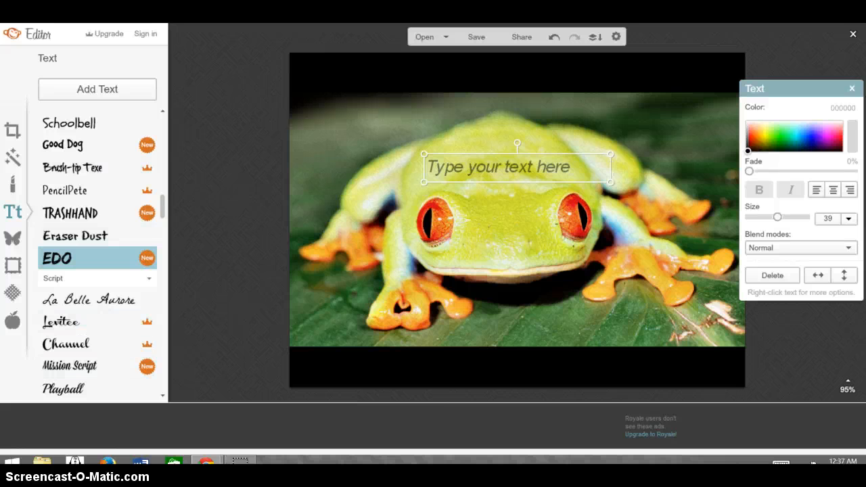
click(548, 167)
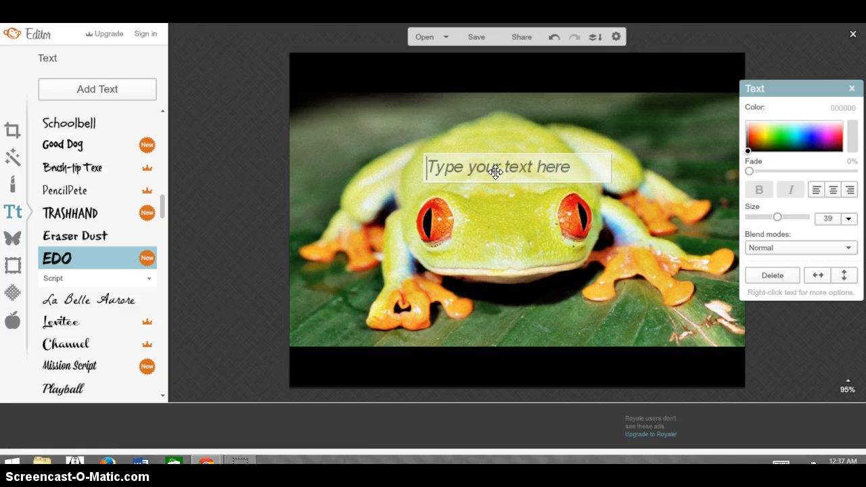
text(RED EYE TREE FROG)
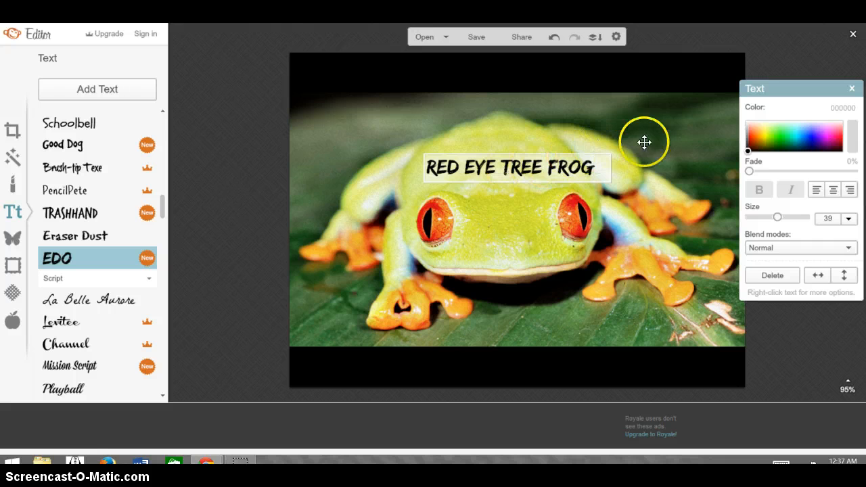
Color the whole "RED EYE TREE FROG" text blue-violet (3e00ec) and set its fade to 40%
drag(603, 169, 406, 174)
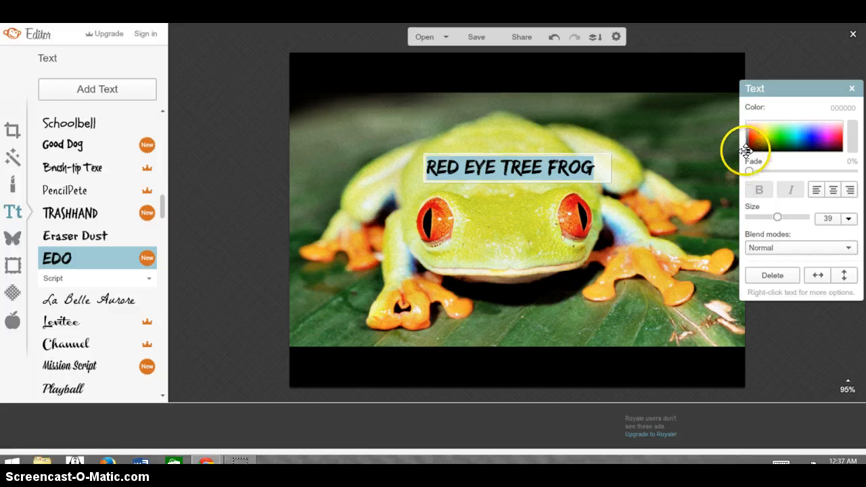
click(801, 137)
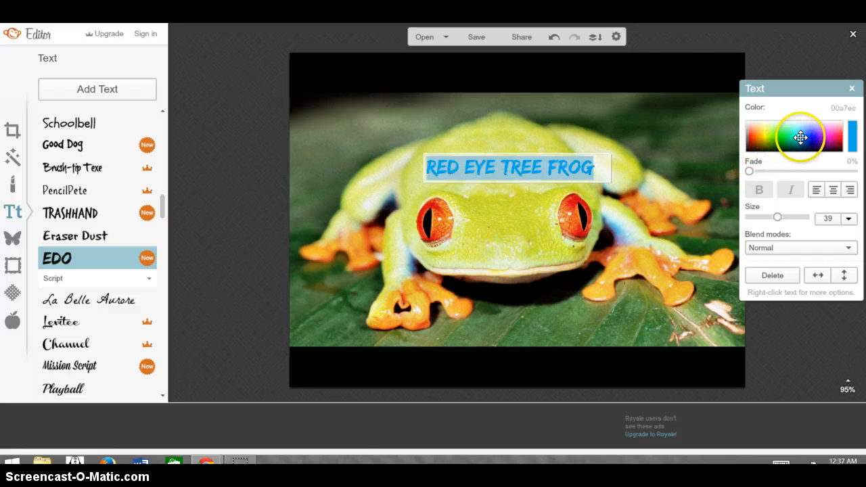
click(812, 138)
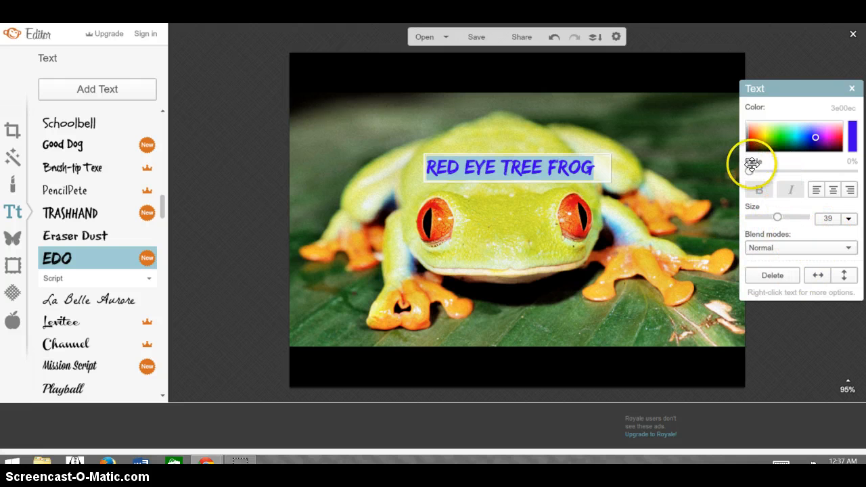
drag(747, 169, 790, 173)
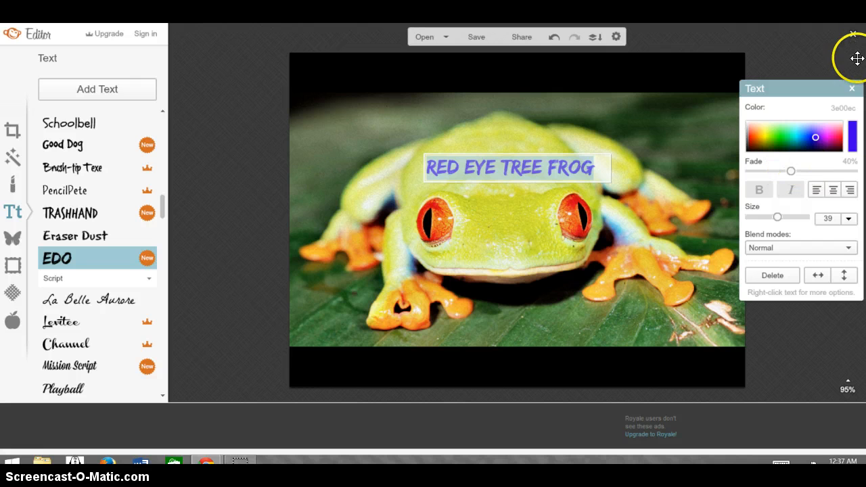
Move the "RED EYE TREE FROG" caption into the black band at the photo's upper left and deselect it
click(852, 88)
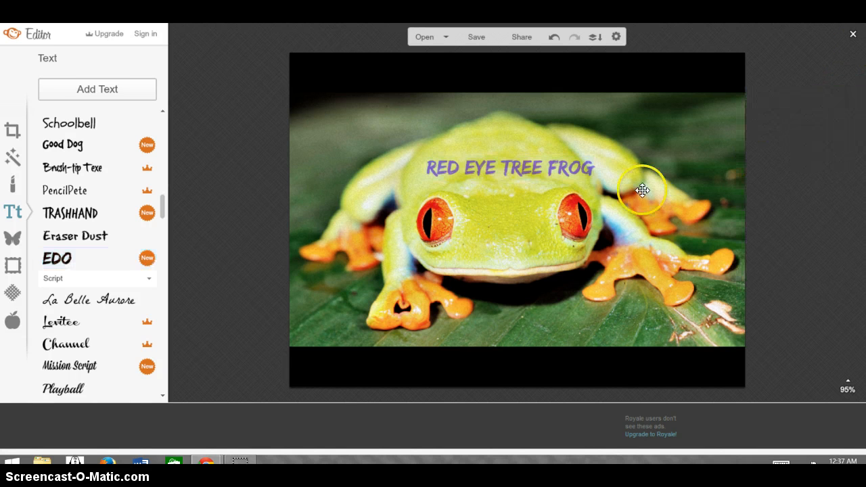
click(556, 166)
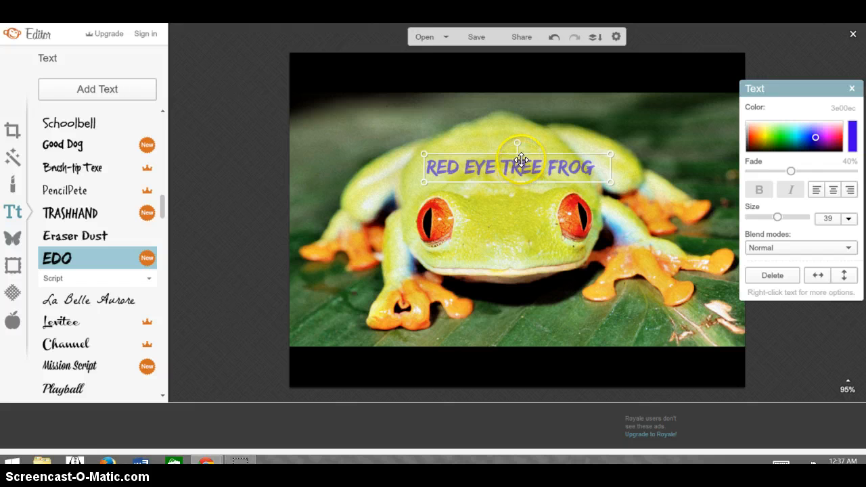
drag(499, 141, 395, 67)
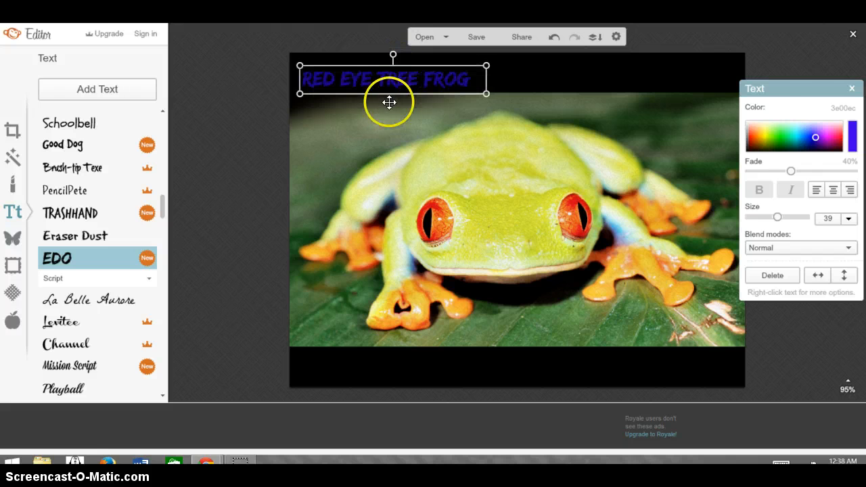
click(851, 87)
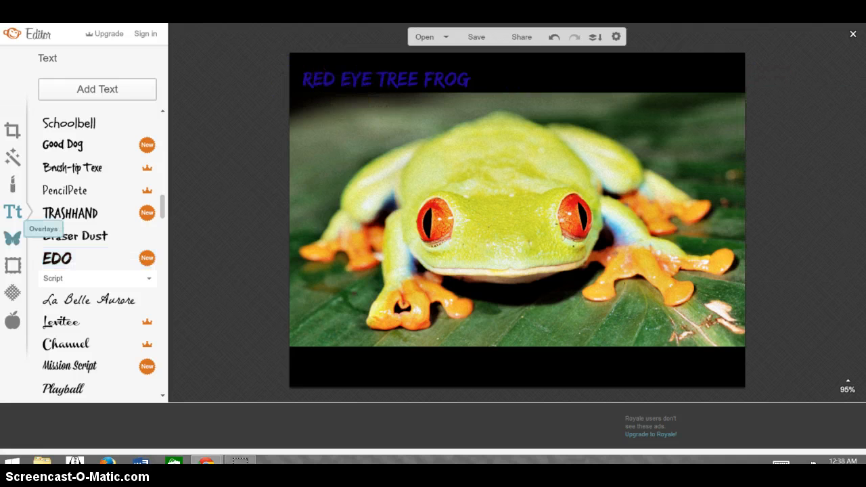
Try a red lips overlay from the Lips set over the frog's mouth, and delete it
click(12, 238)
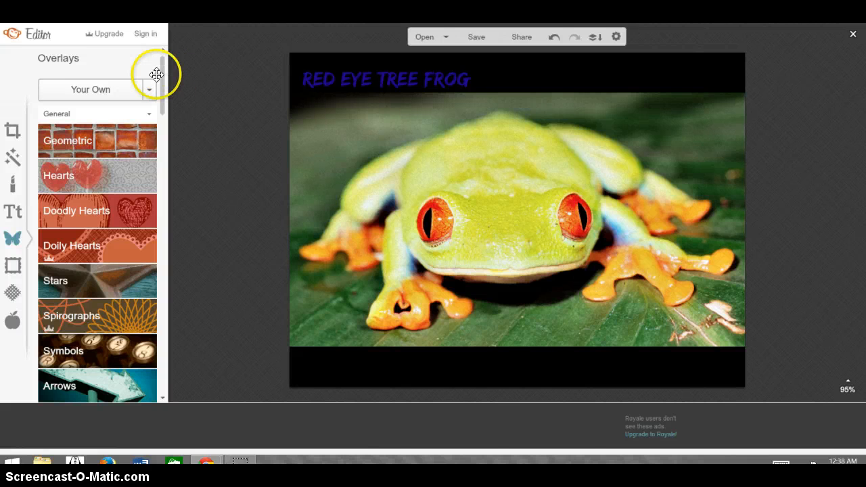
drag(162, 73, 167, 139)
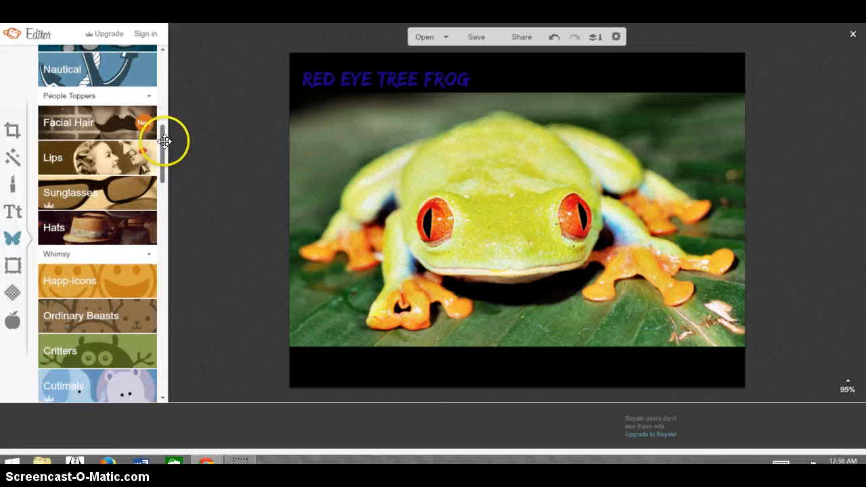
click(84, 153)
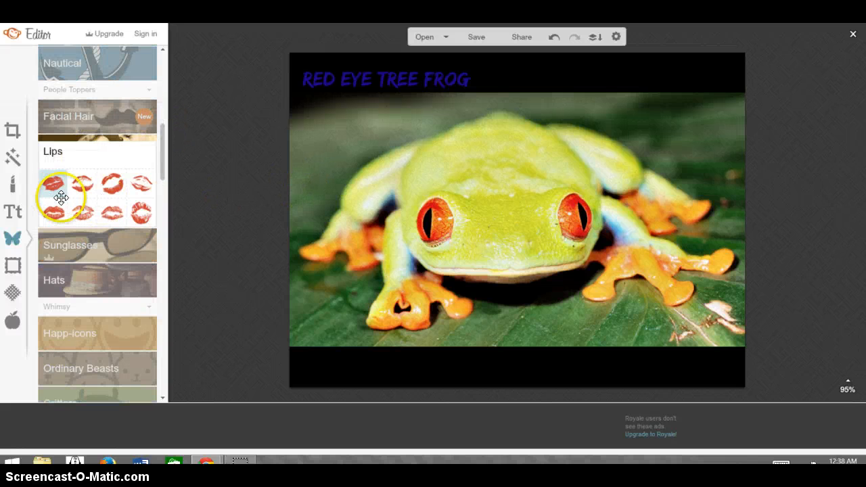
click(59, 209)
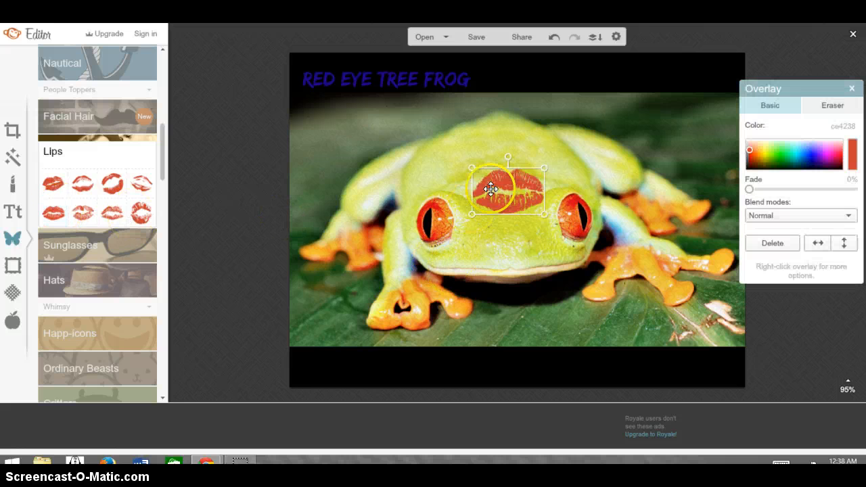
drag(517, 222, 520, 281)
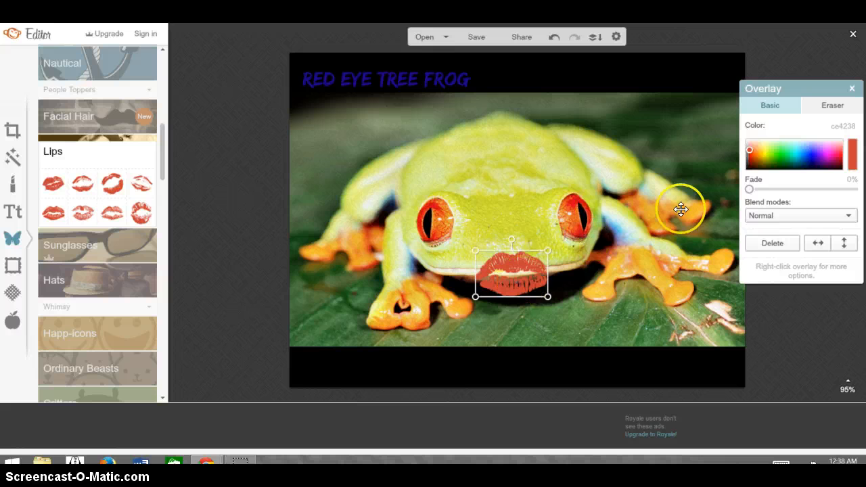
click(766, 243)
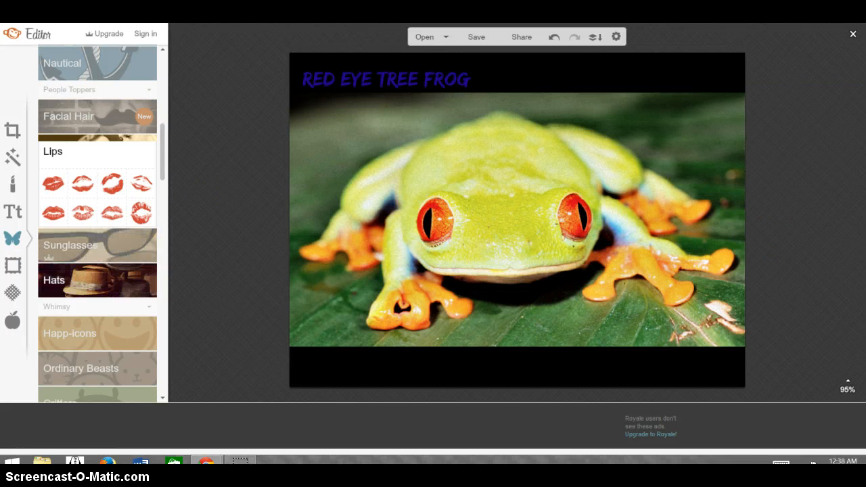
Add the red polka-dot party hat from the Hats overlays and place it on the frog's head between the eyes
click(97, 280)
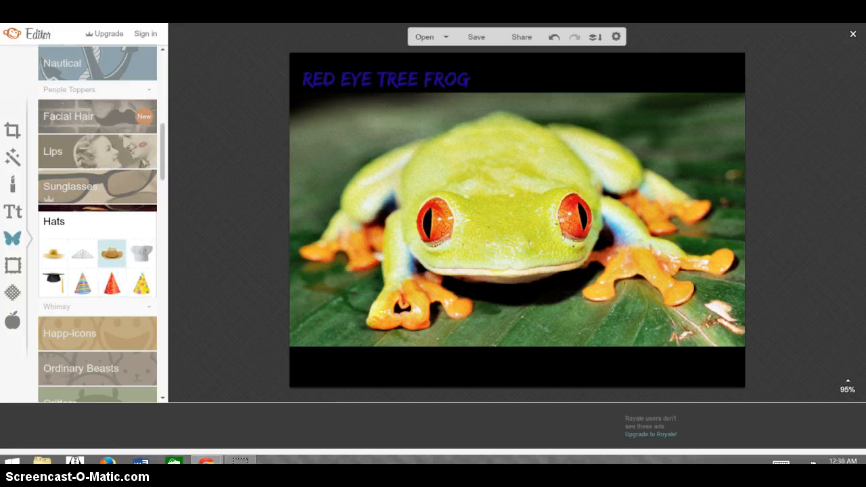
click(112, 283)
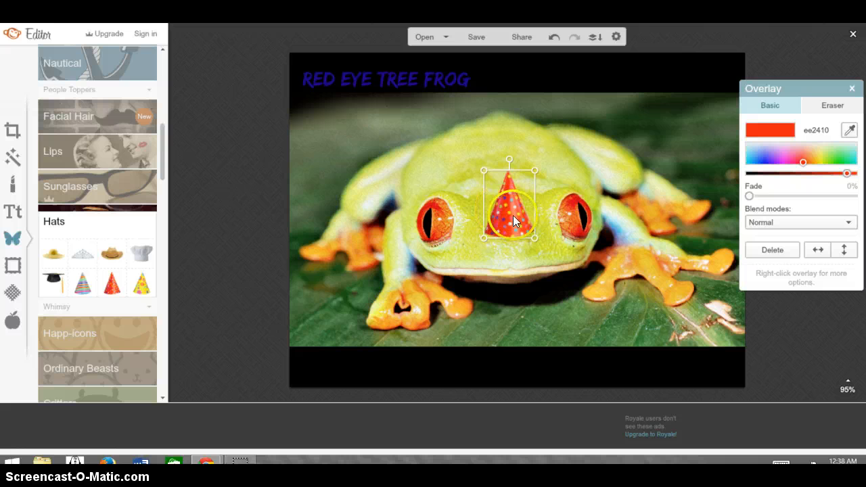
drag(513, 215, 510, 183)
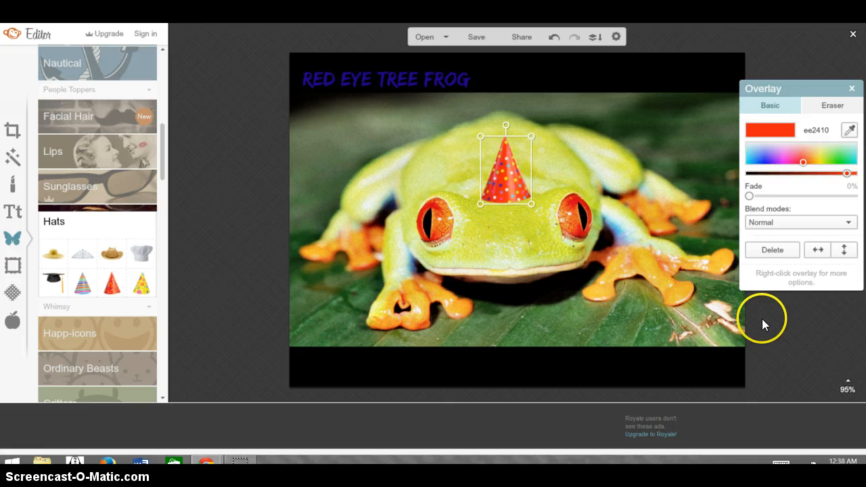
click(852, 89)
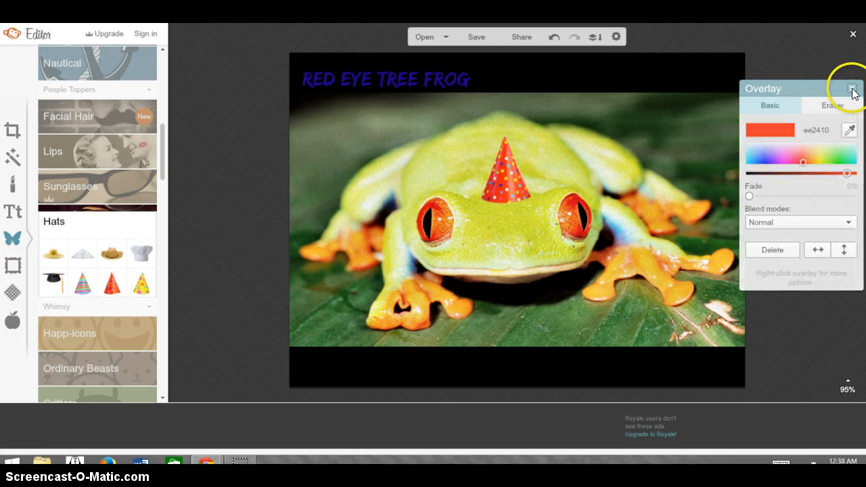
Apply a Rounded Corners frame to the photo with a corner radius of 27
click(12, 266)
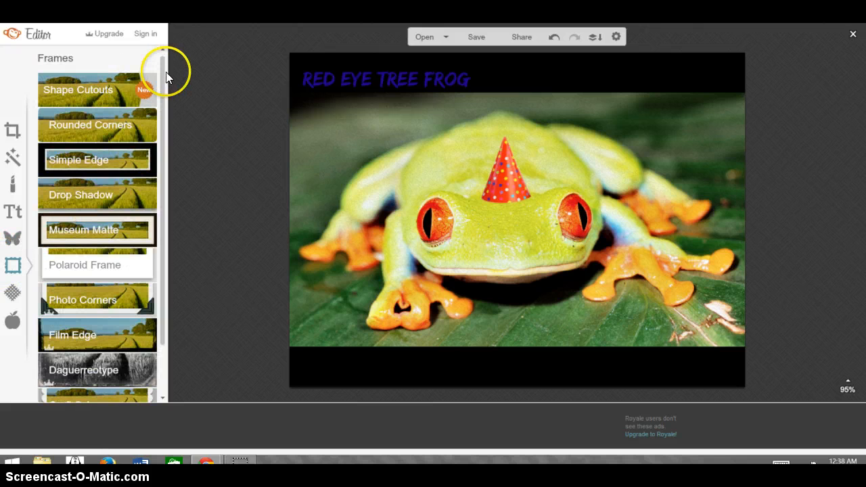
mouse_move(163, 74)
mouse_down()
mouse_move(165, 203)
mouse_move(155, 77)
mouse_move(165, 54)
mouse_up()
click(61, 131)
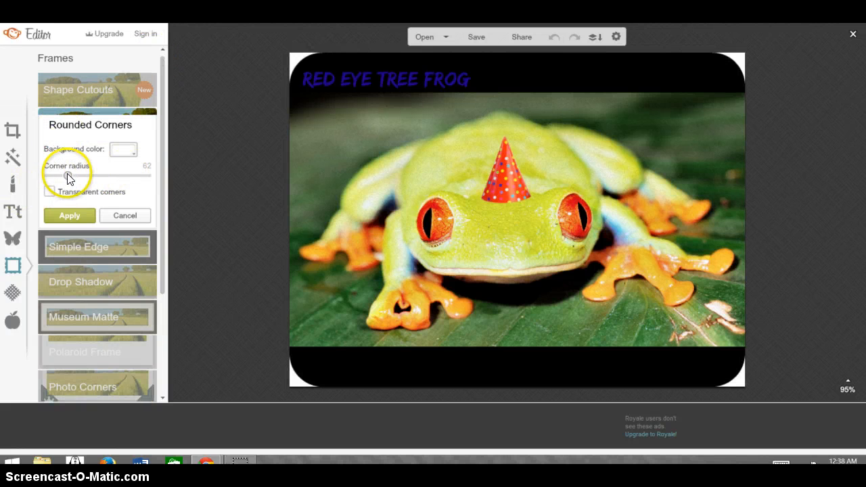
drag(65, 174, 56, 177)
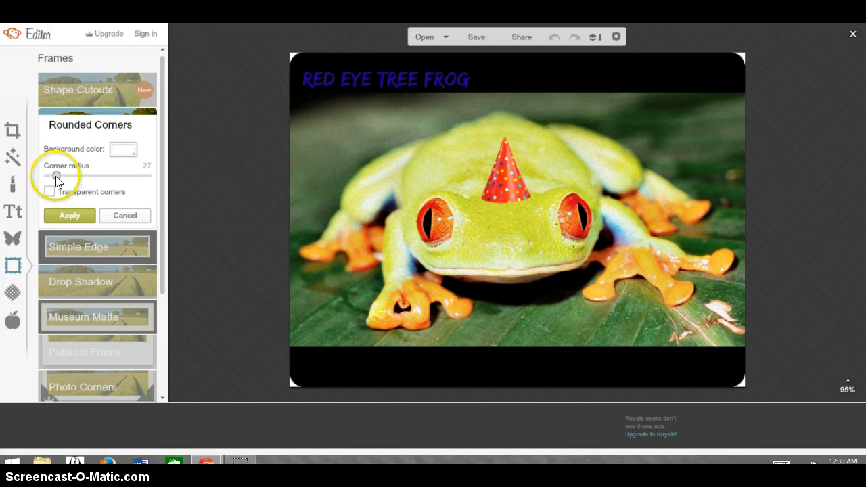
click(69, 215)
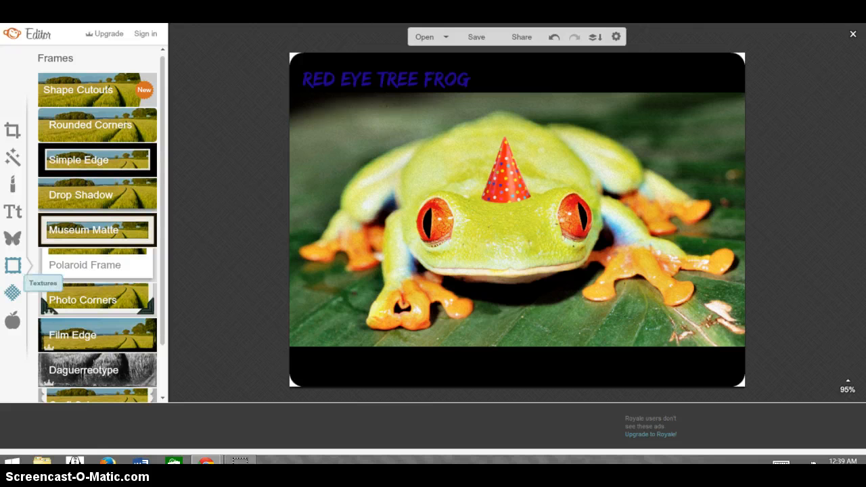
Apply the Burst texture to the photo with Saturation 7% and Fade 41%
click(13, 292)
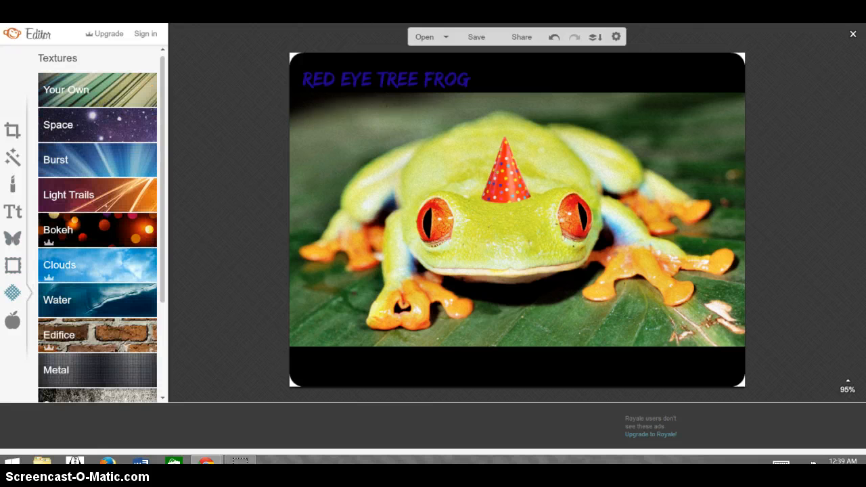
click(113, 168)
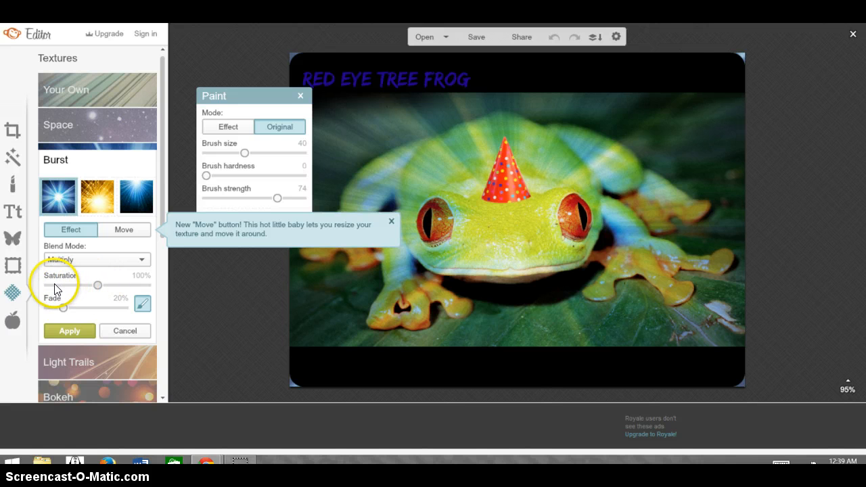
drag(52, 284, 79, 310)
click(63, 311)
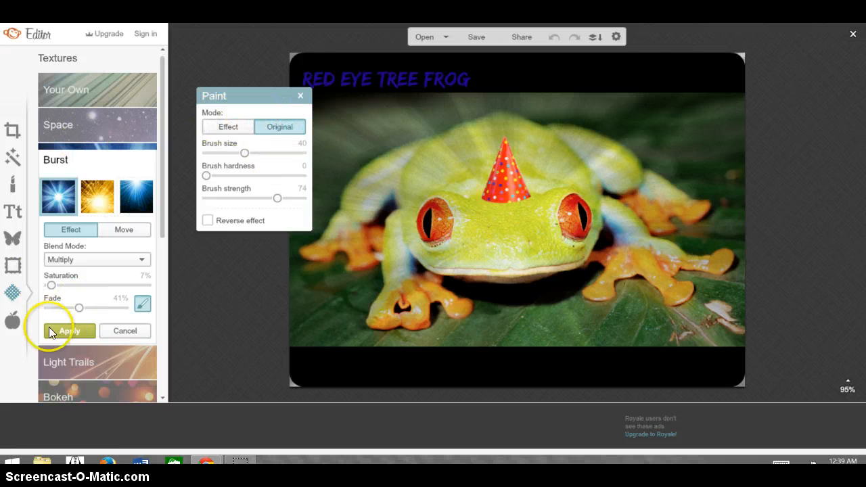
click(68, 331)
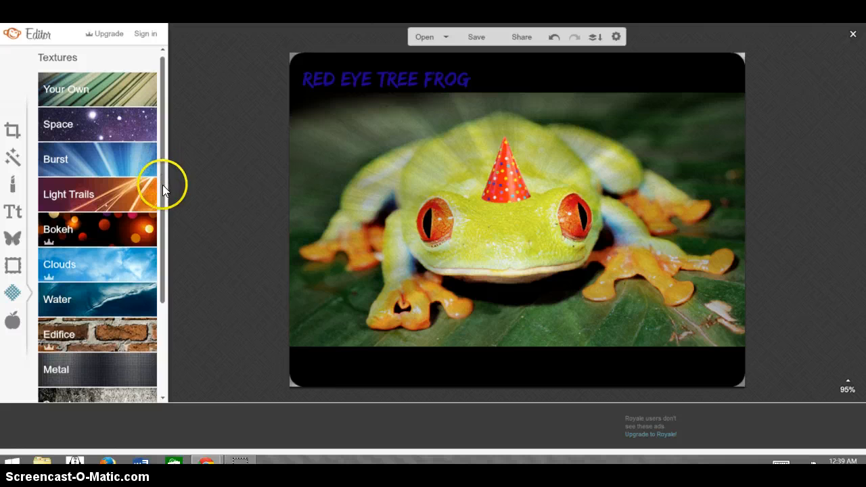
Look through the remaining textures and the list of available themes
drag(162, 184, 167, 244)
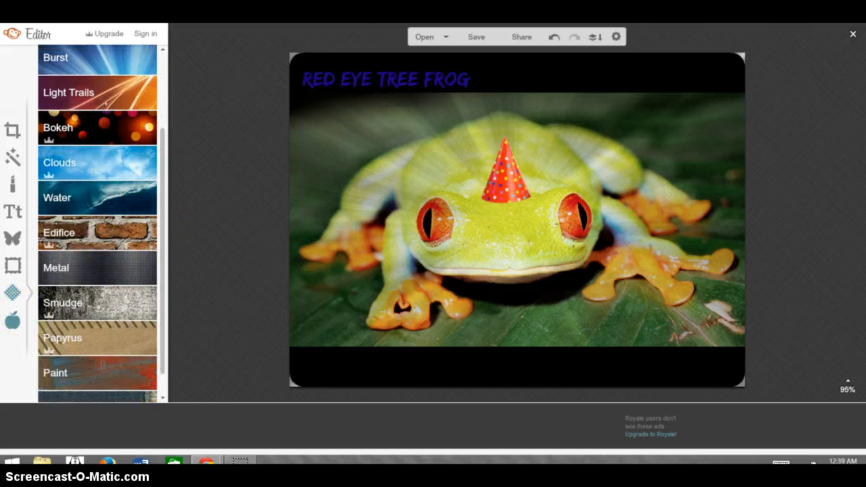
click(12, 321)
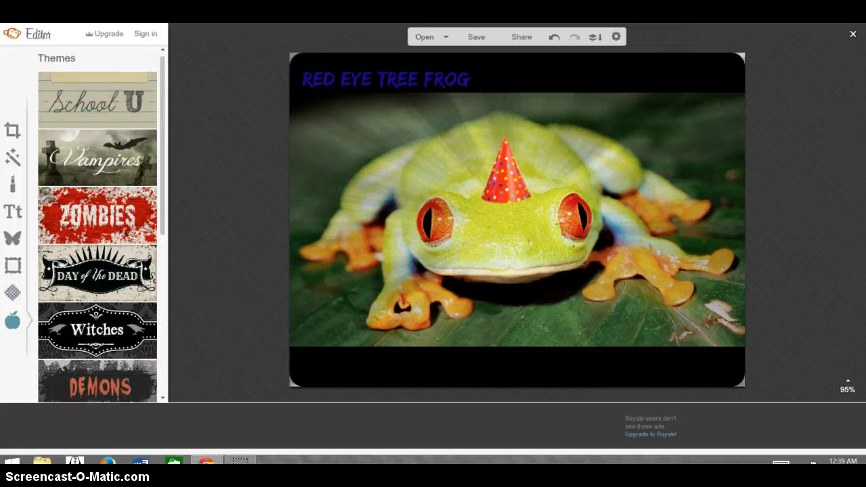
scroll(162, 249, down, 5)
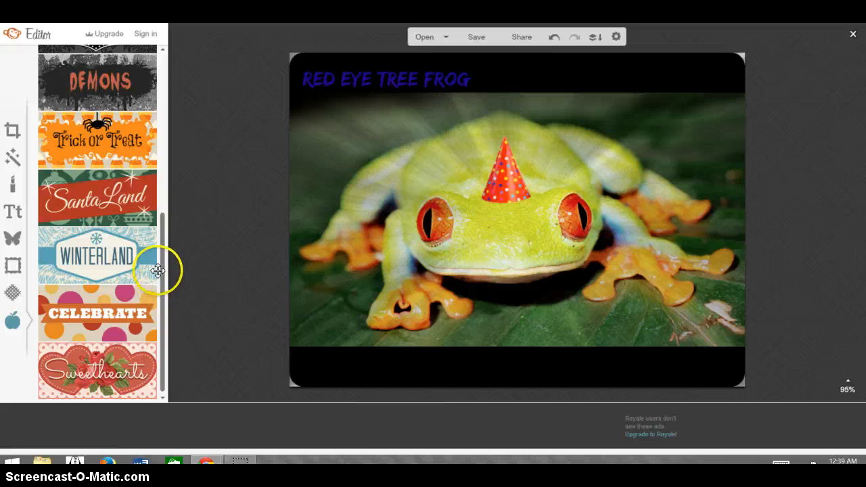
drag(164, 270, 85, 73)
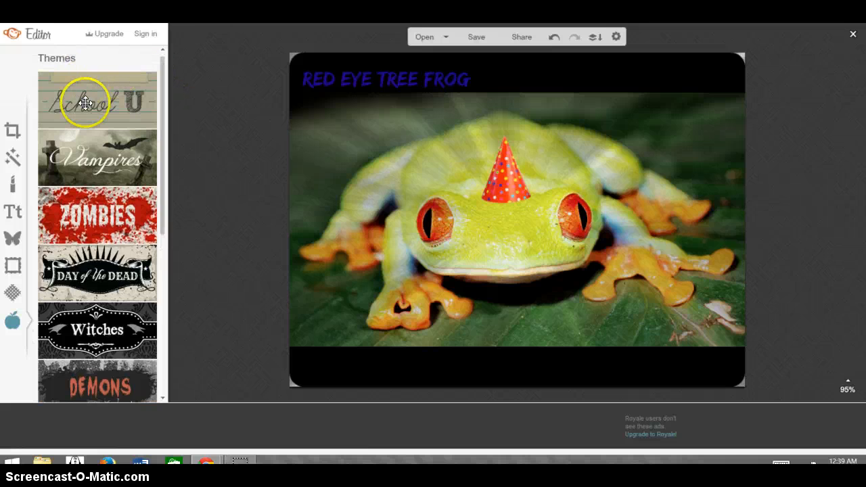
Try the basic red apple from the School U theme's School Supplies overlays above the frog's back leg, and delete it
click(85, 102)
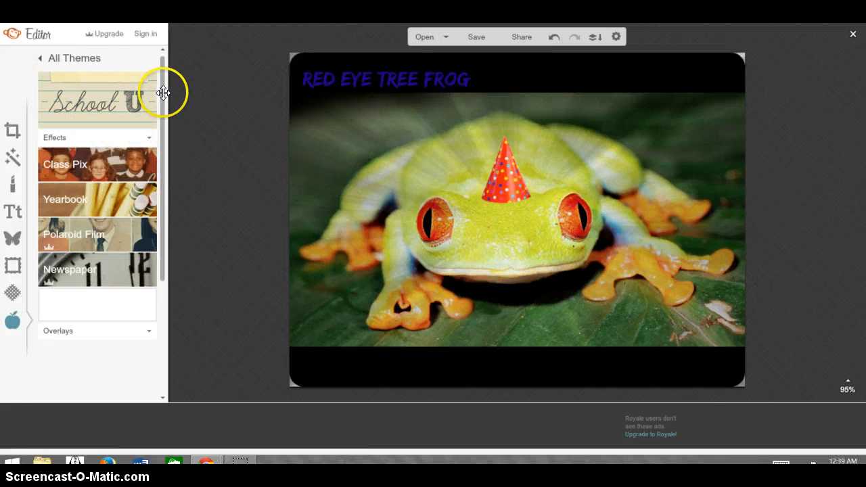
drag(162, 87, 145, 113)
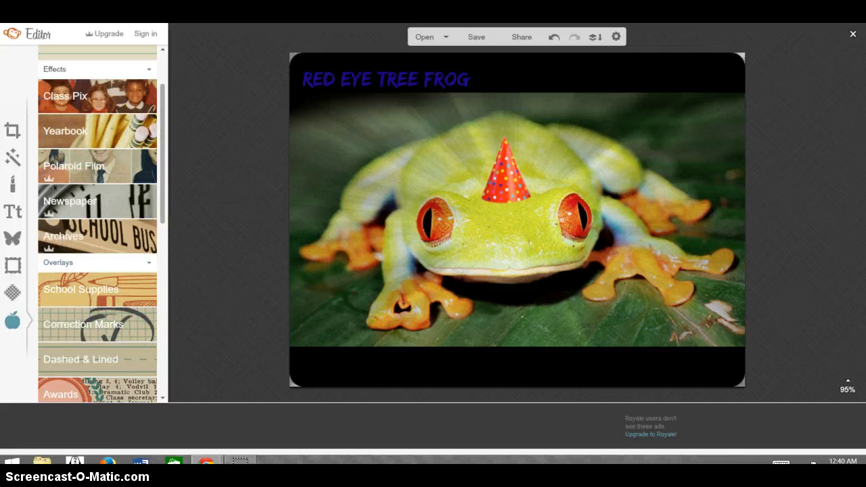
drag(162, 164, 163, 194)
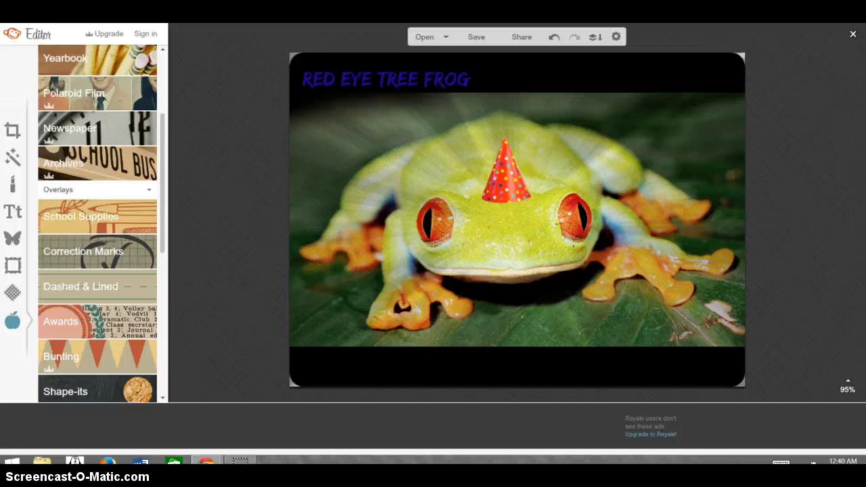
click(90, 222)
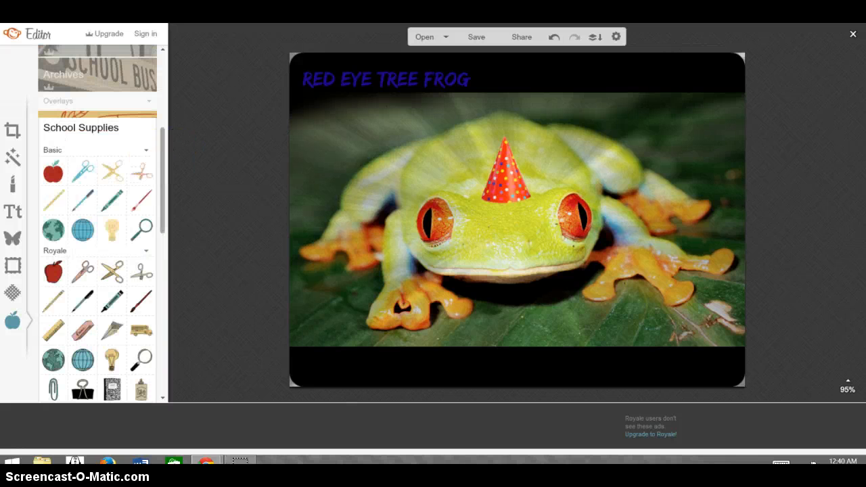
click(53, 172)
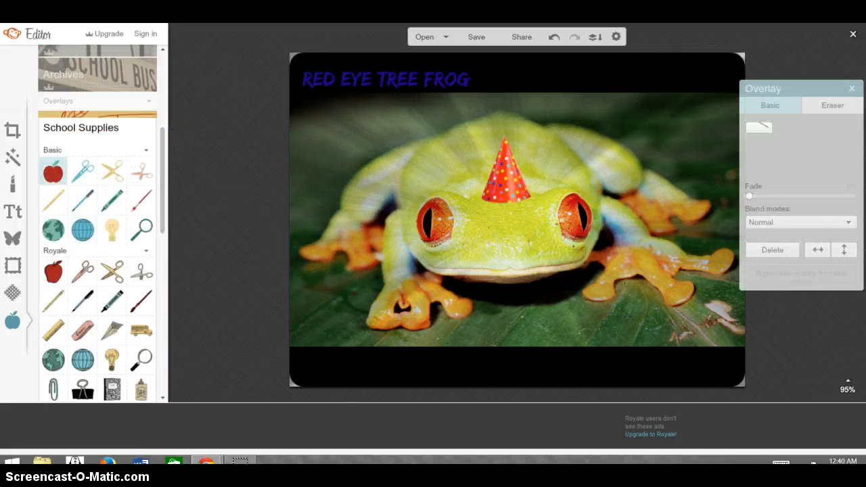
drag(458, 223, 608, 121)
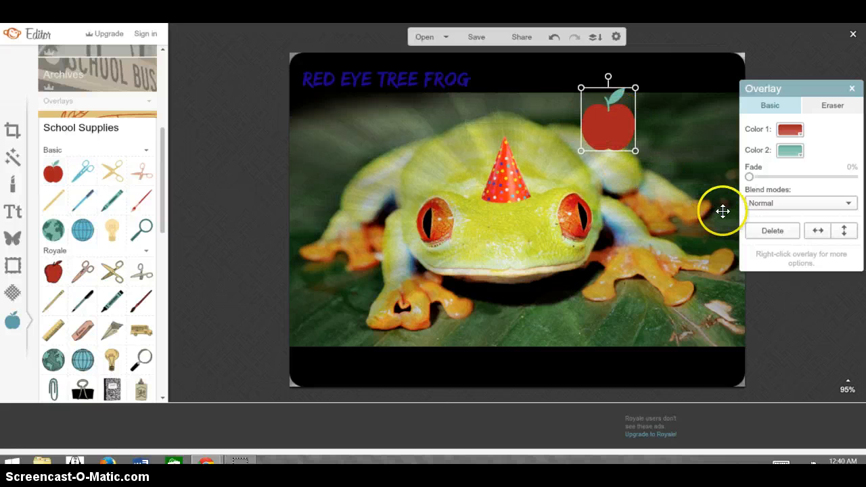
click(752, 233)
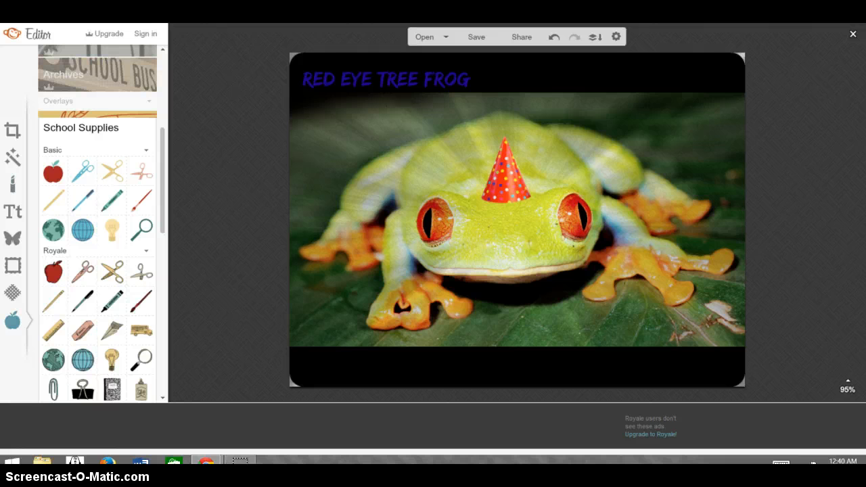
Return to the Basic Edits tools
click(13, 131)
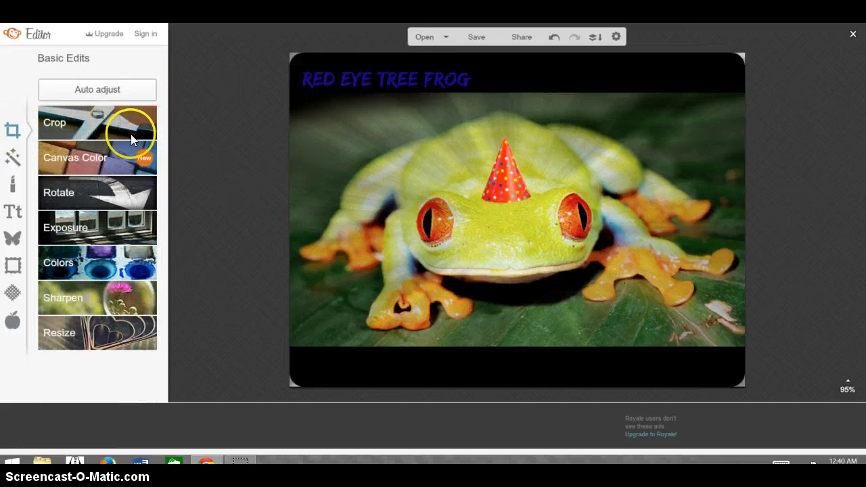